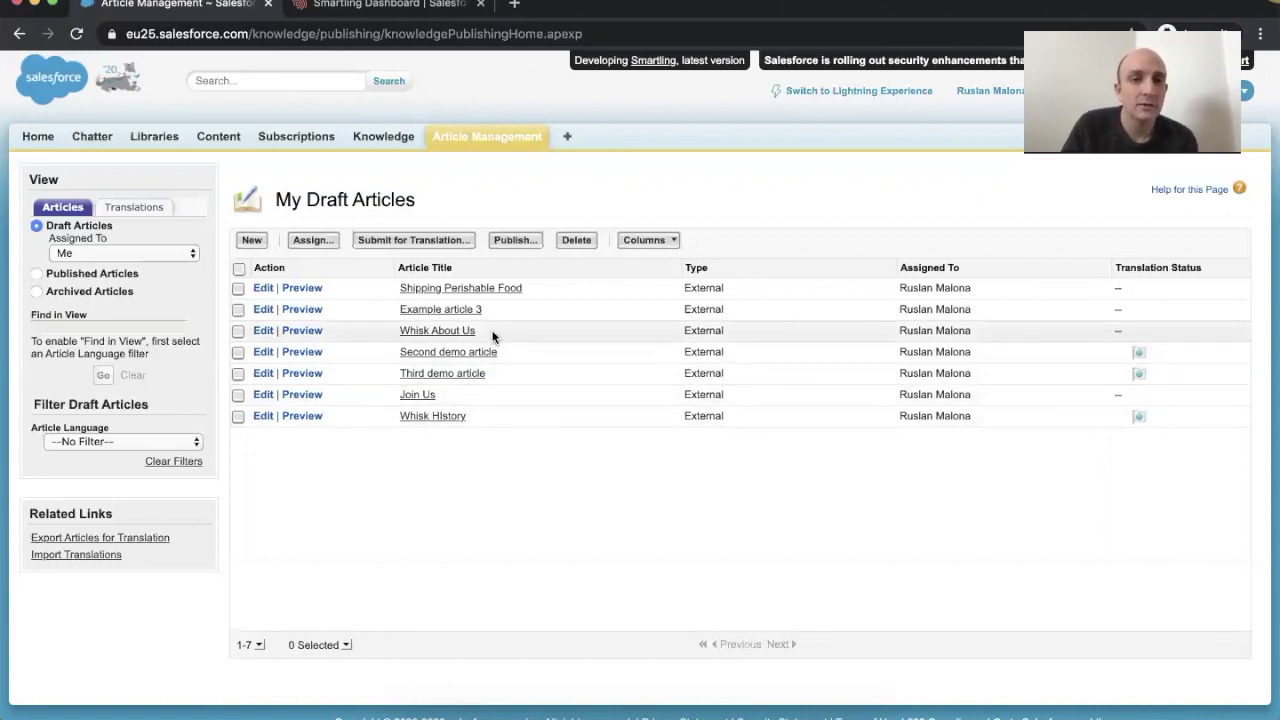
In the Smartling draft list, replace Third demo article with Whisk About Us as the chosen article.
{"action": "left_click", "coordinate": [392, 10]}
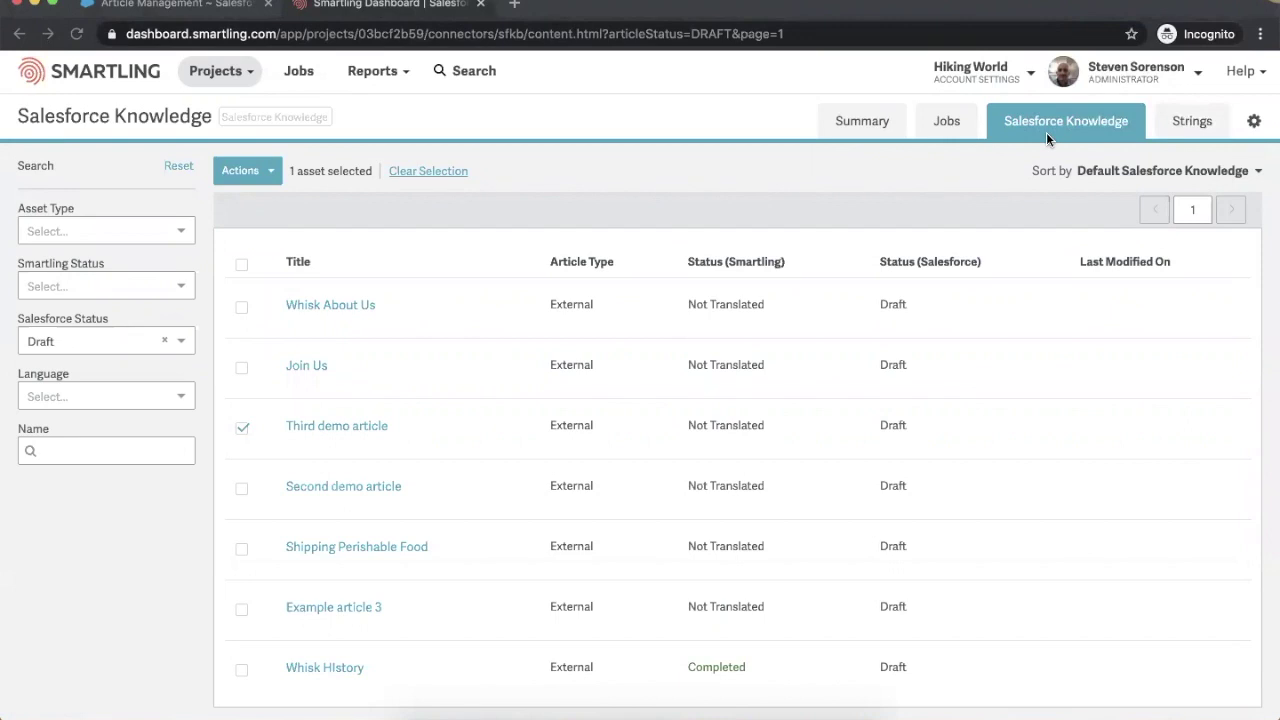
{"action": "scroll", "coordinate": [683, 262], "scroll_direction": "down", "scroll_amount": 1}
{"action": "scroll", "coordinate": [683, 262], "scroll_direction": "up", "scroll_amount": 1}
{"action": "left_click", "coordinate": [242, 428]}
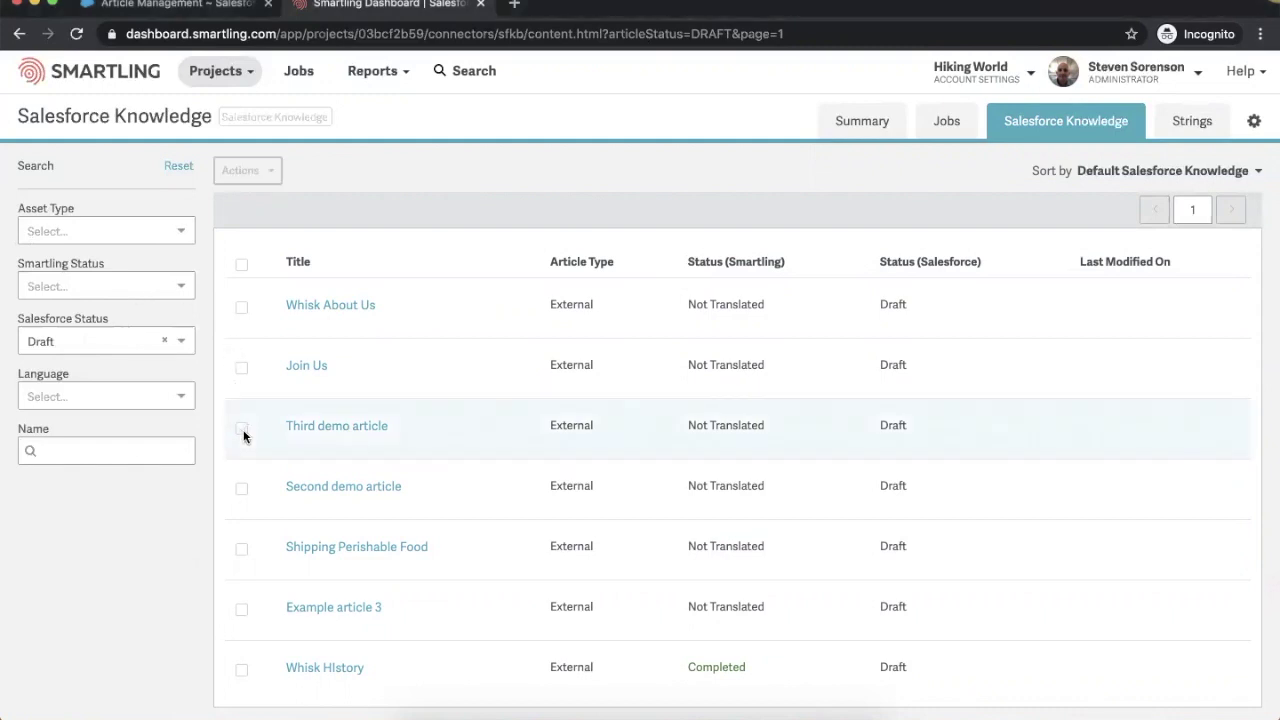
{"action": "left_click", "coordinate": [242, 308]}
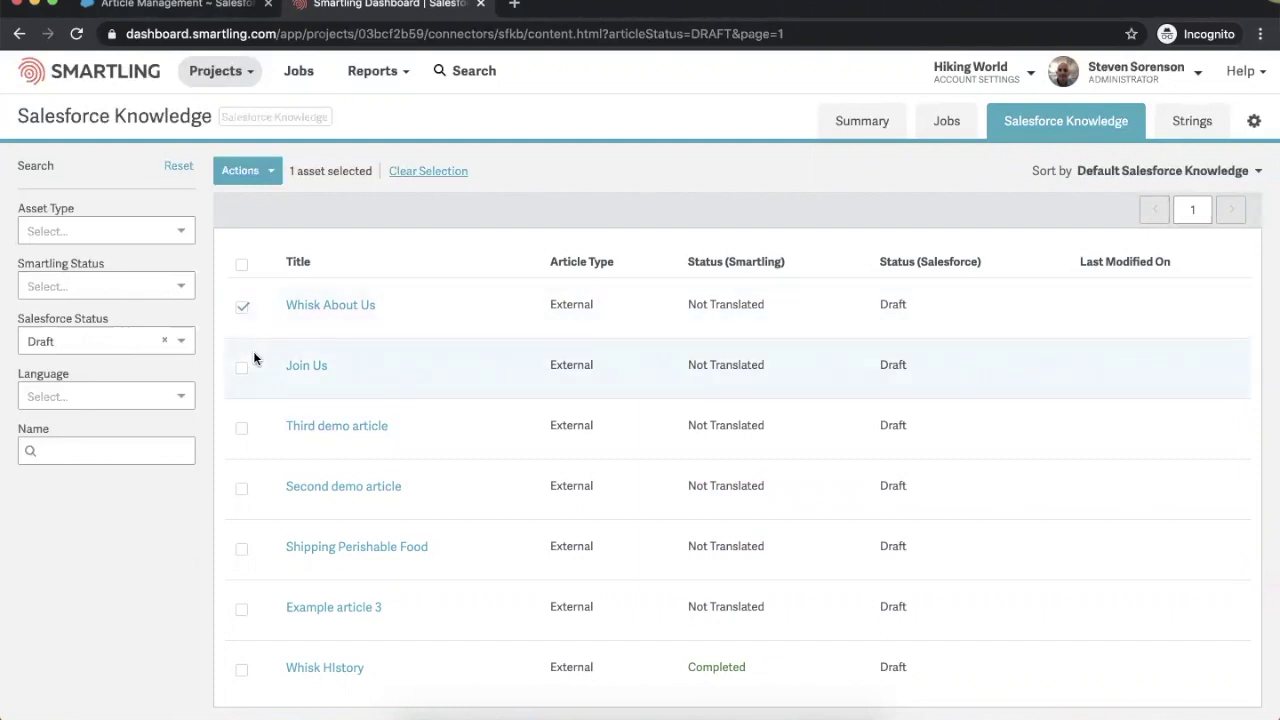
Start a translation request for Whisk About Us named 'Whisk About Us Job 1'.
{"action": "left_click", "coordinate": [266, 171]}
{"action": "left_click", "coordinate": [270, 206]}
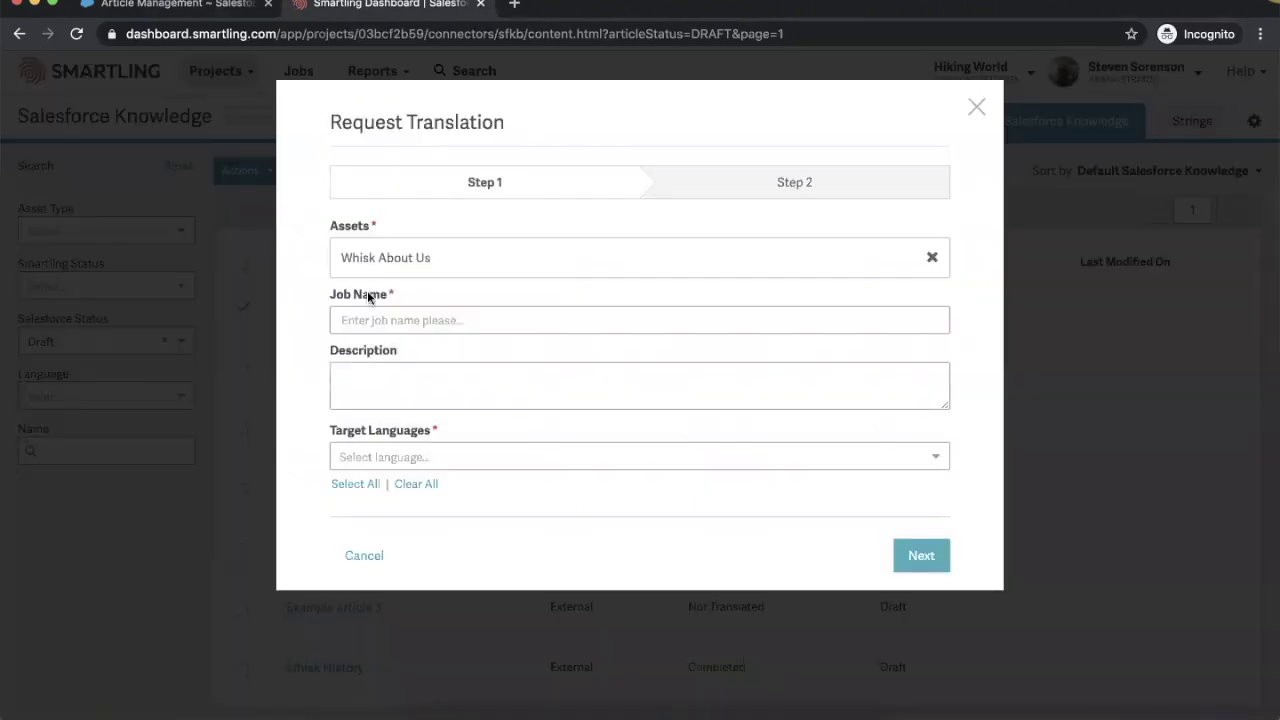
{"action": "type", "text": "Whisk About Us Job 1"}
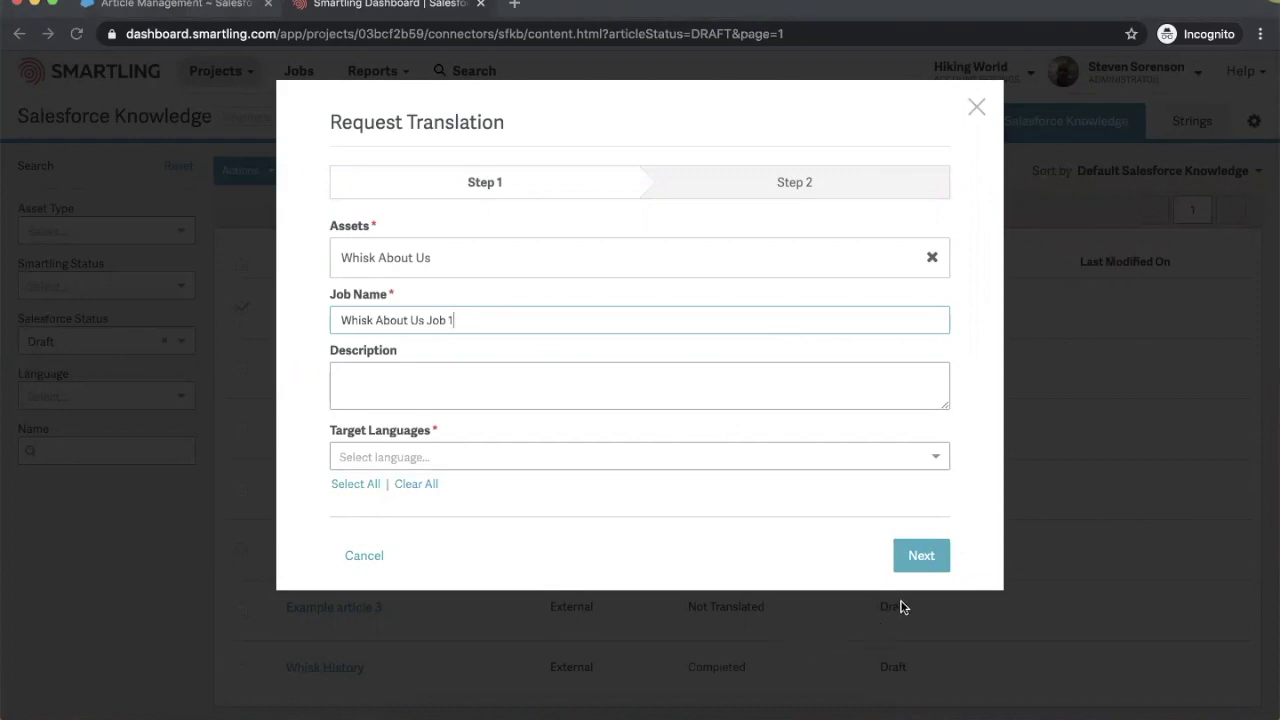
{"action": "left_click", "coordinate": [927, 563]}
Add French (France) as the target language and continue to step 2.
{"action": "left_click", "coordinate": [672, 455]}
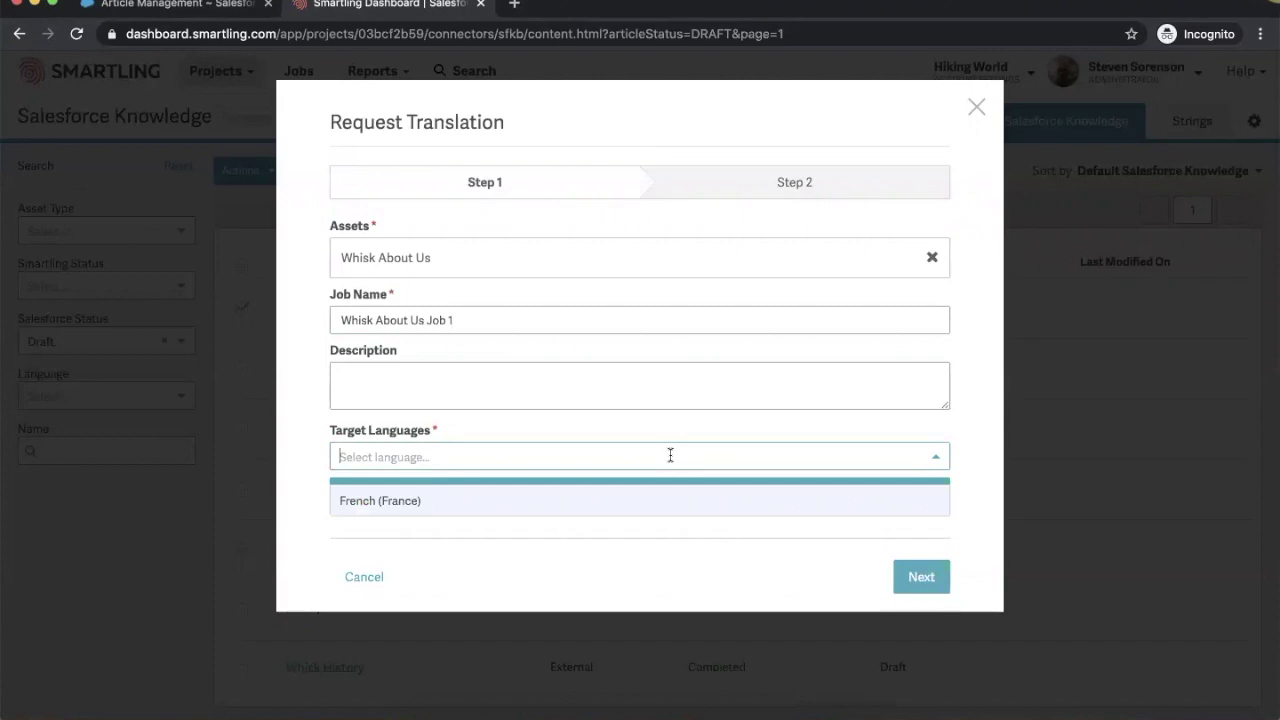
{"action": "type", "text": "fre"}
{"action": "key", "text": "Return"}
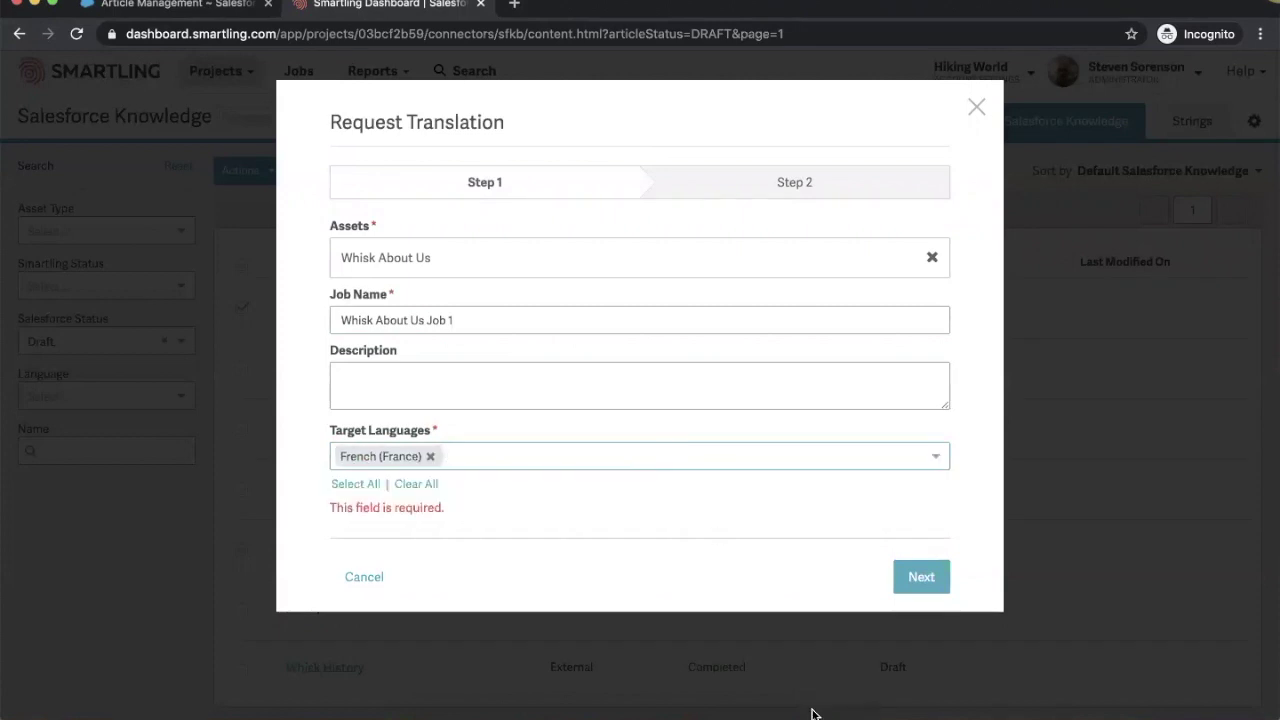
{"action": "left_click", "coordinate": [927, 575]}
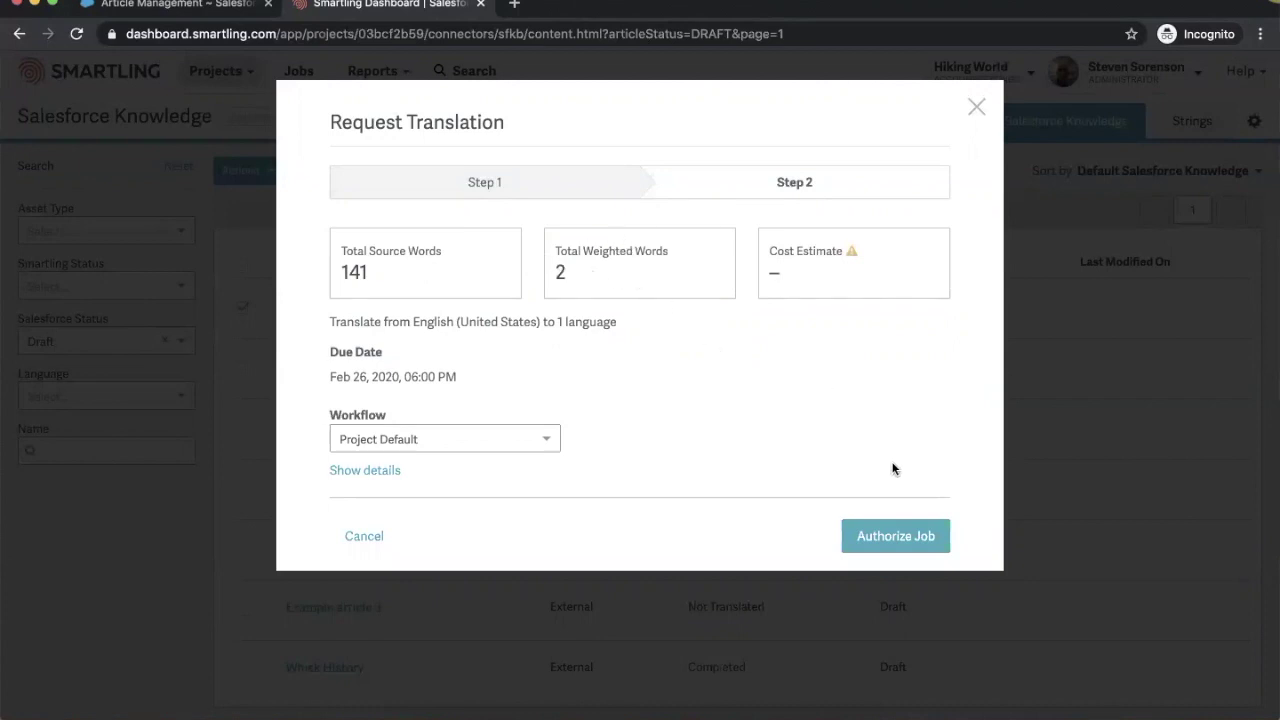
Keep the Project Default workflow and authorize the French translation job.
{"action": "left_click", "coordinate": [486, 441]}
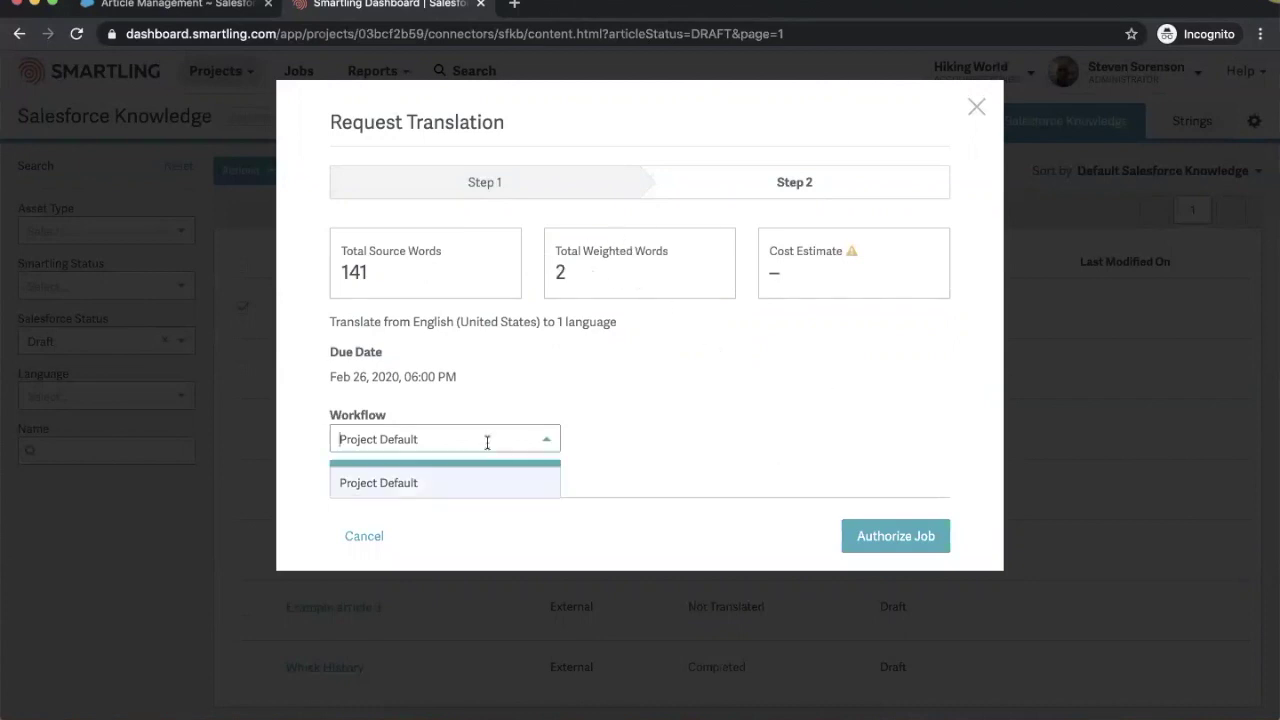
{"action": "left_click", "coordinate": [669, 414]}
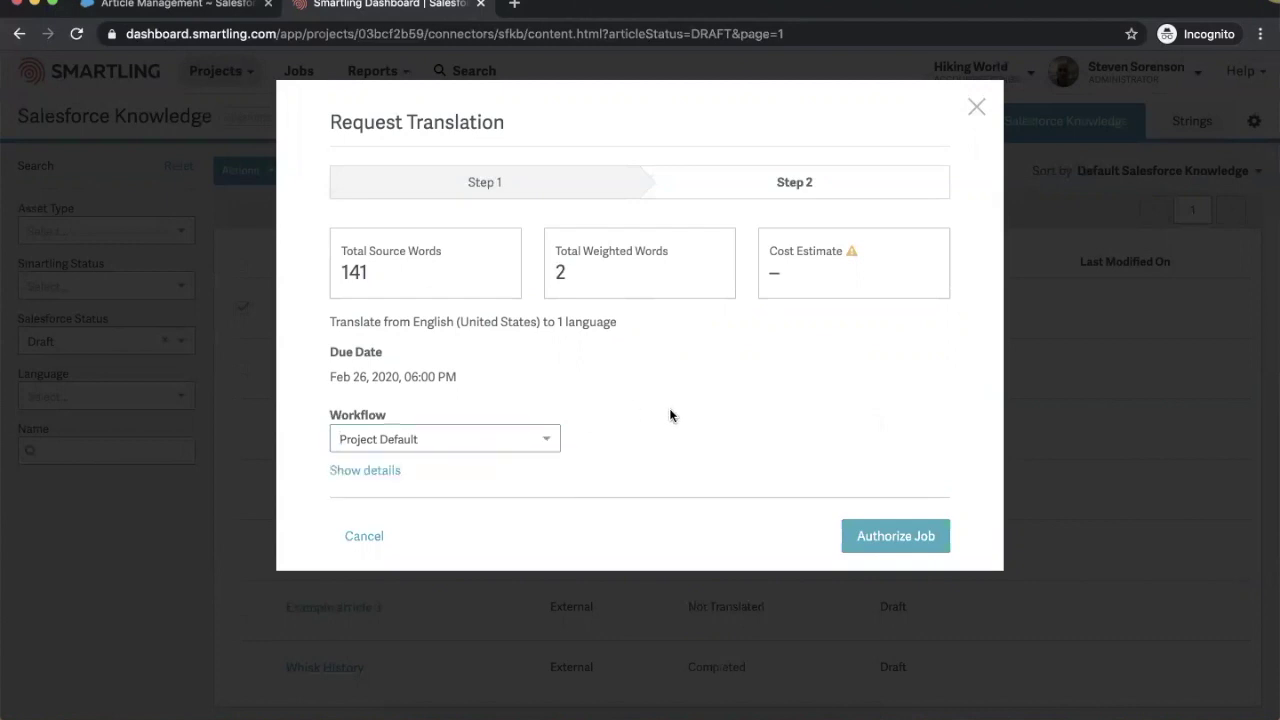
{"action": "left_click", "coordinate": [890, 537]}
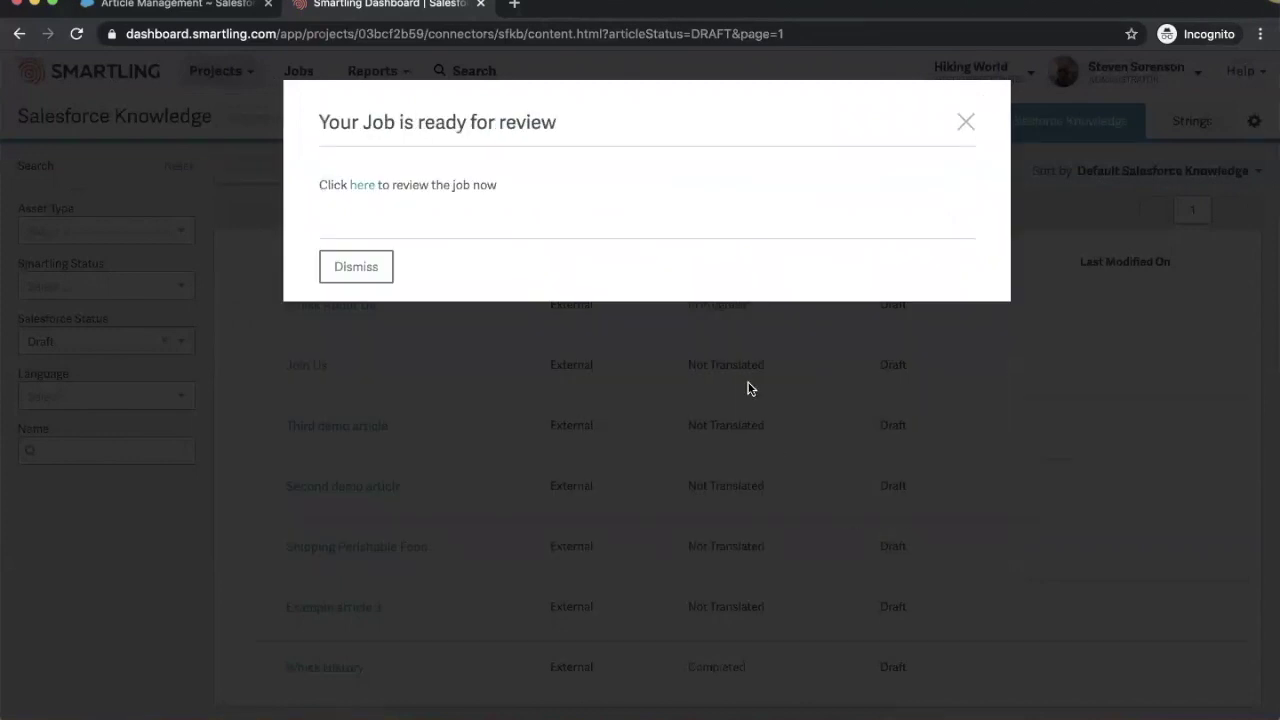
Dismiss the job-ready notice and view the jobs list showing Whisk About Us Job 1.
{"action": "left_click", "coordinate": [965, 122]}
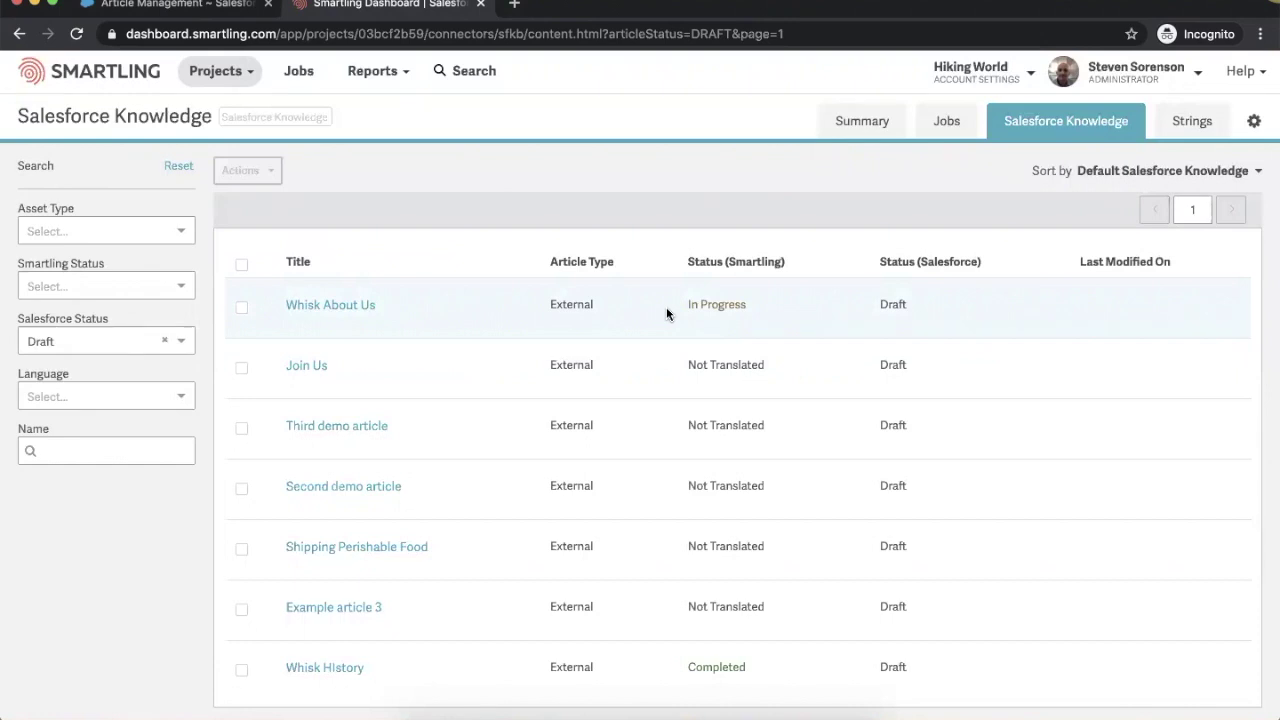
{"action": "left_click", "coordinate": [949, 133]}
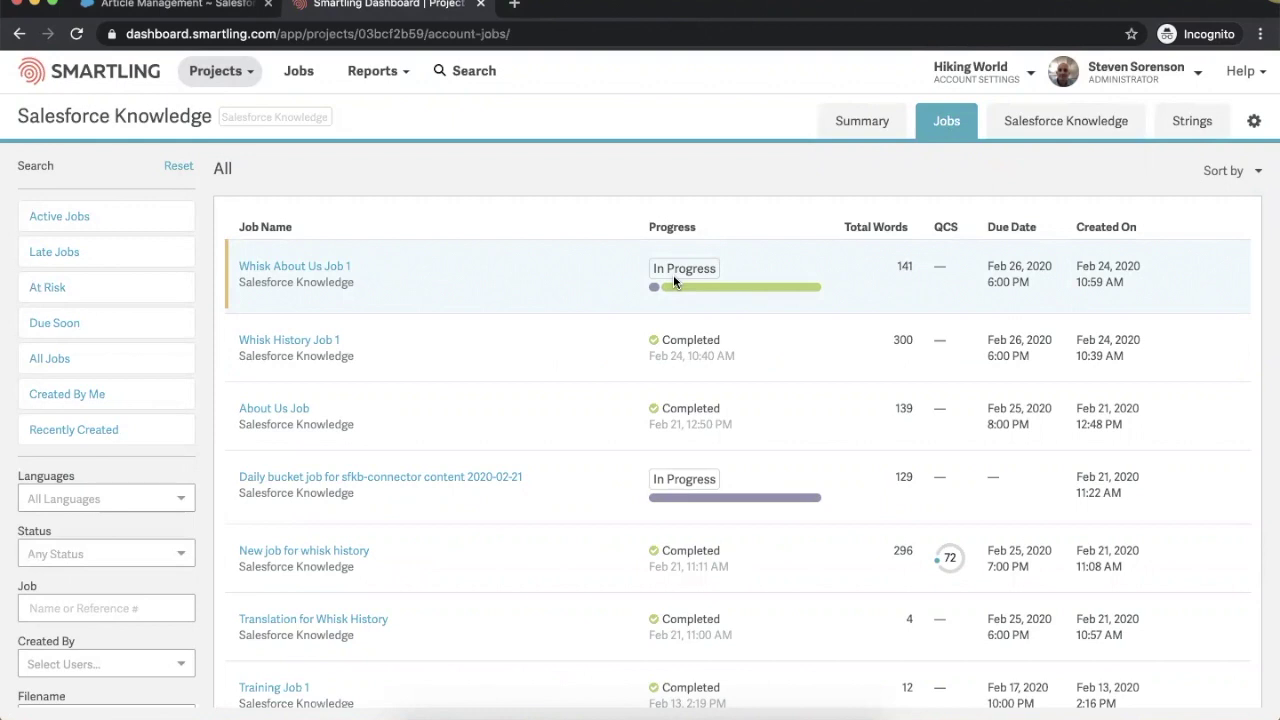
Filter Salesforce Knowledge assets to Draft, confirm Whisk About Us is In Progress, then return to Salesforce.
{"action": "left_click", "coordinate": [1043, 127]}
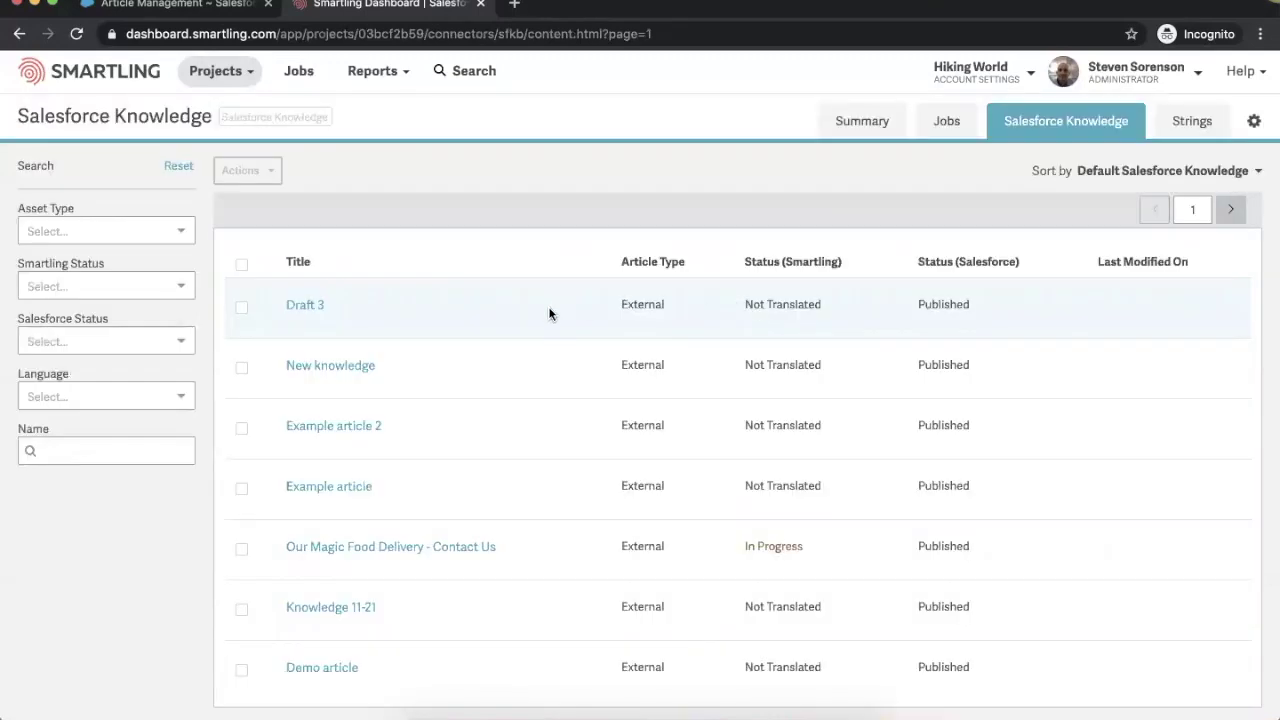
{"action": "scroll", "coordinate": [548, 313], "scroll_direction": "down", "scroll_amount": 3}
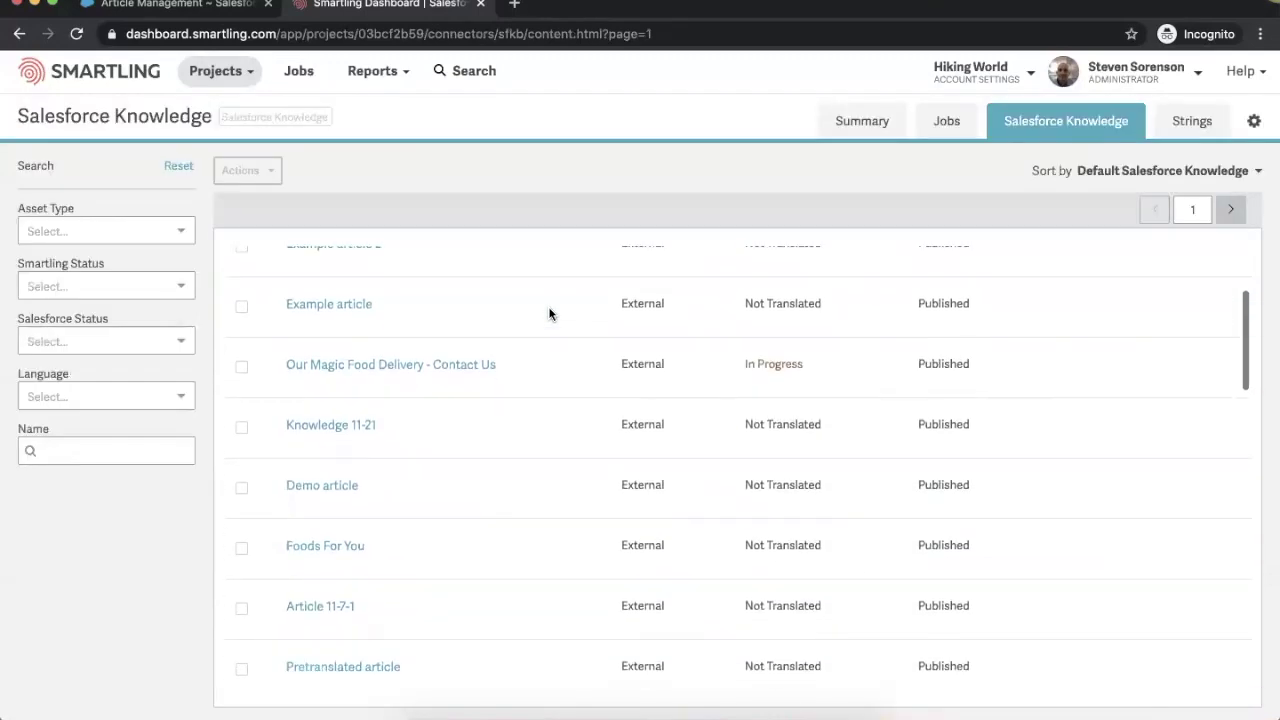
{"action": "left_click", "coordinate": [150, 342]}
{"action": "left_click", "coordinate": [118, 380]}
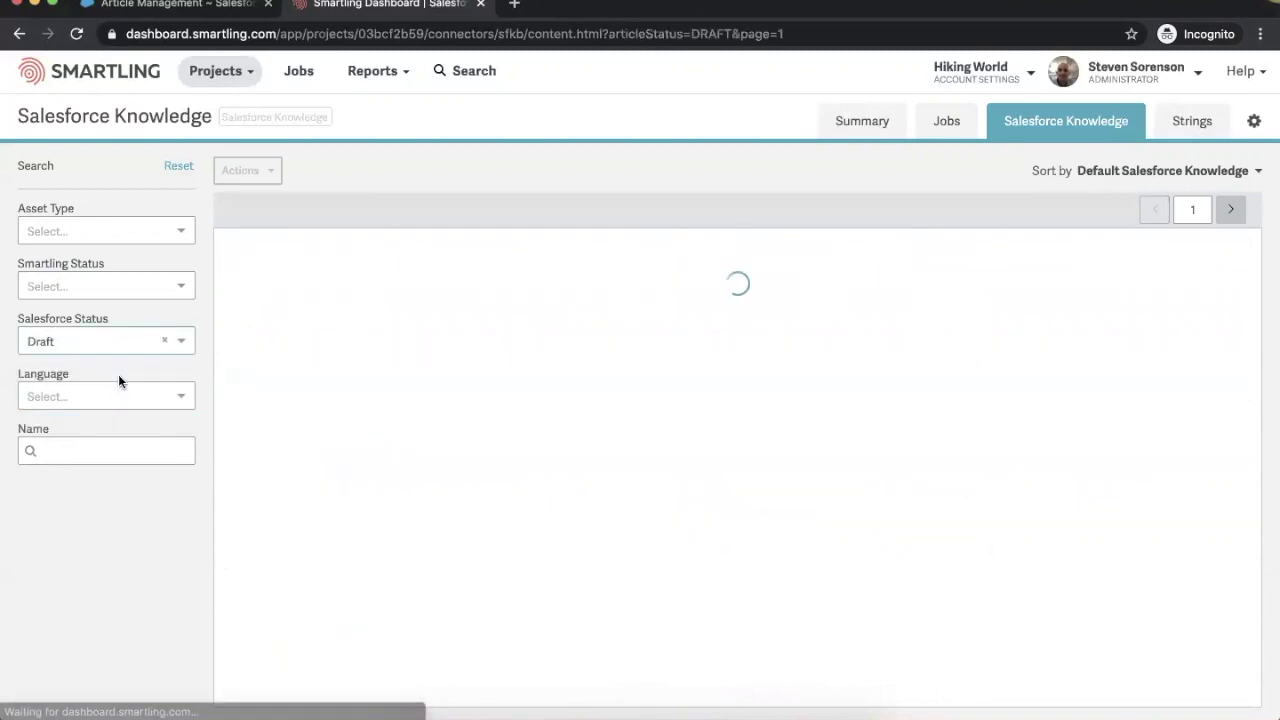
{"action": "scroll", "coordinate": [360, 342], "scroll_direction": "down", "scroll_amount": 1}
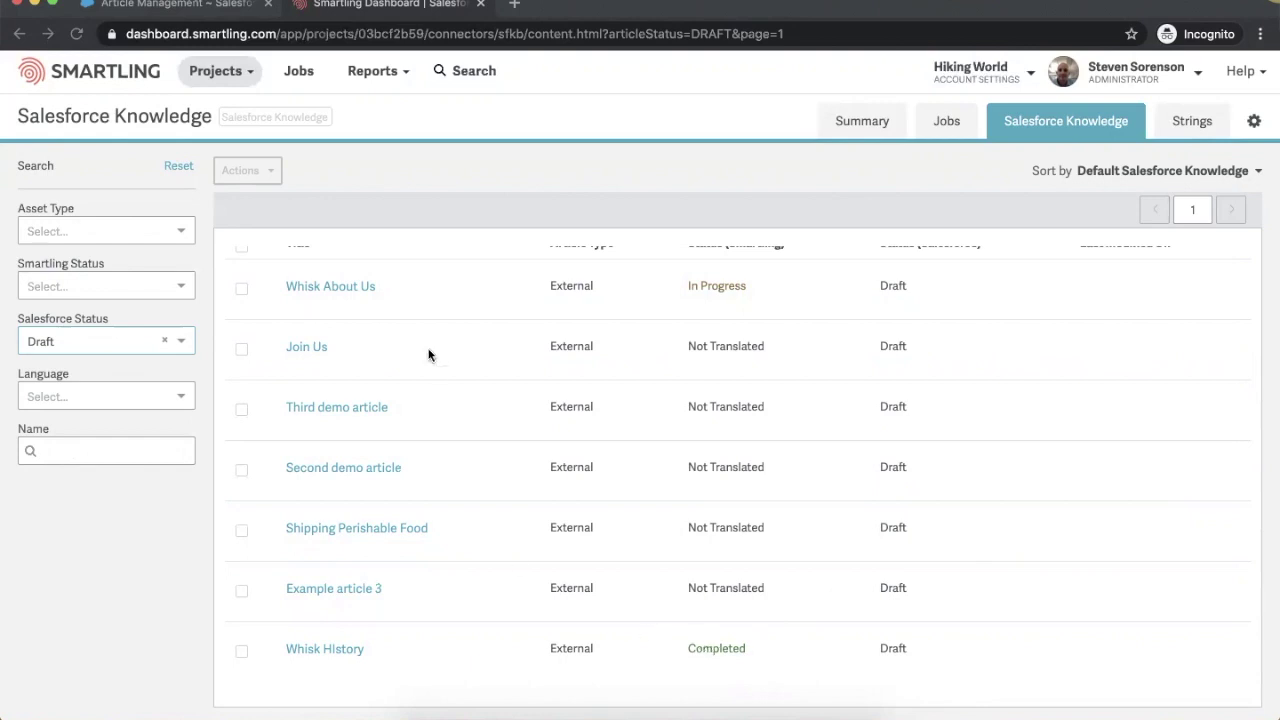
{"action": "scroll", "coordinate": [428, 355], "scroll_direction": "up", "scroll_amount": 1}
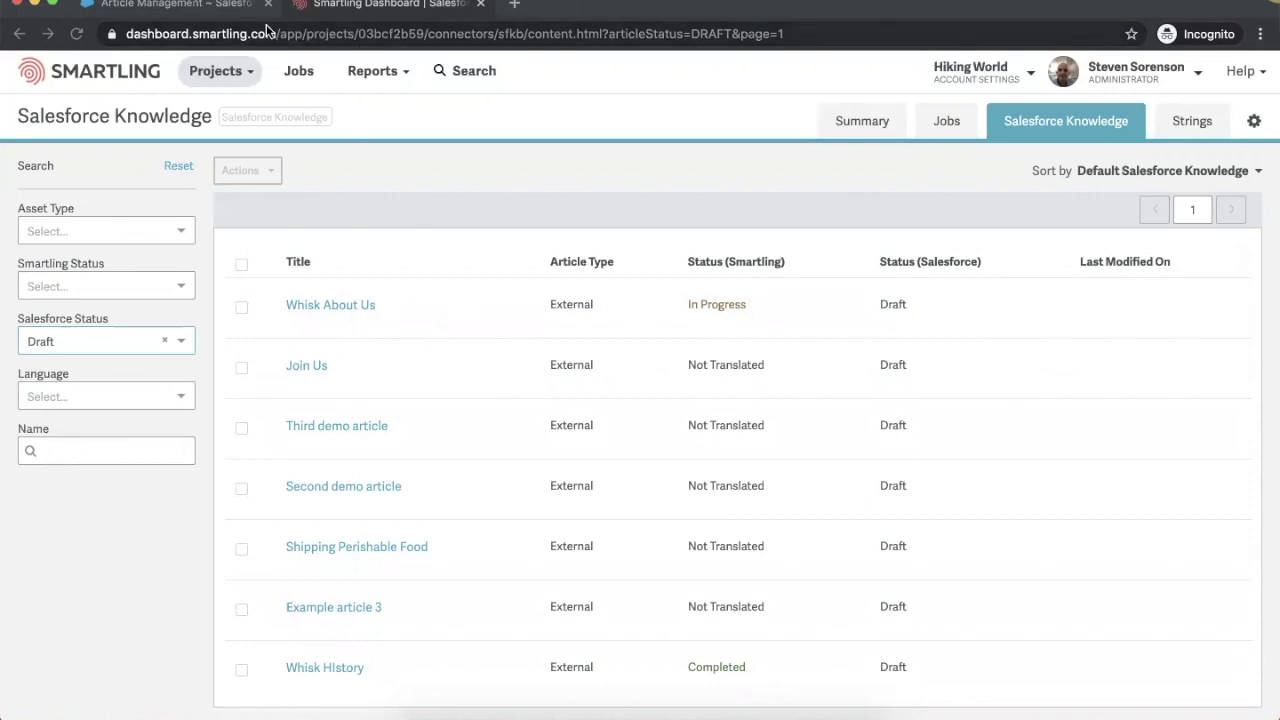
{"action": "left_click", "coordinate": [210, 6]}
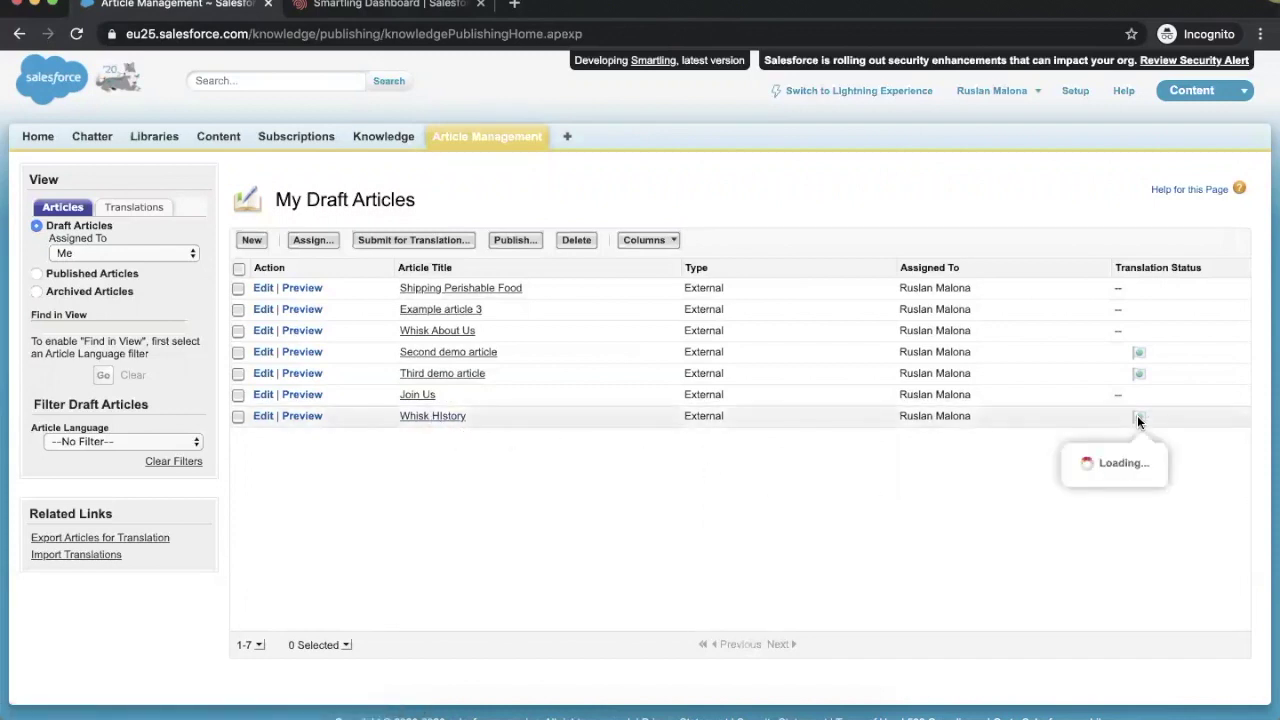
{"action": "mouse_move", "coordinate": [1138, 416]}
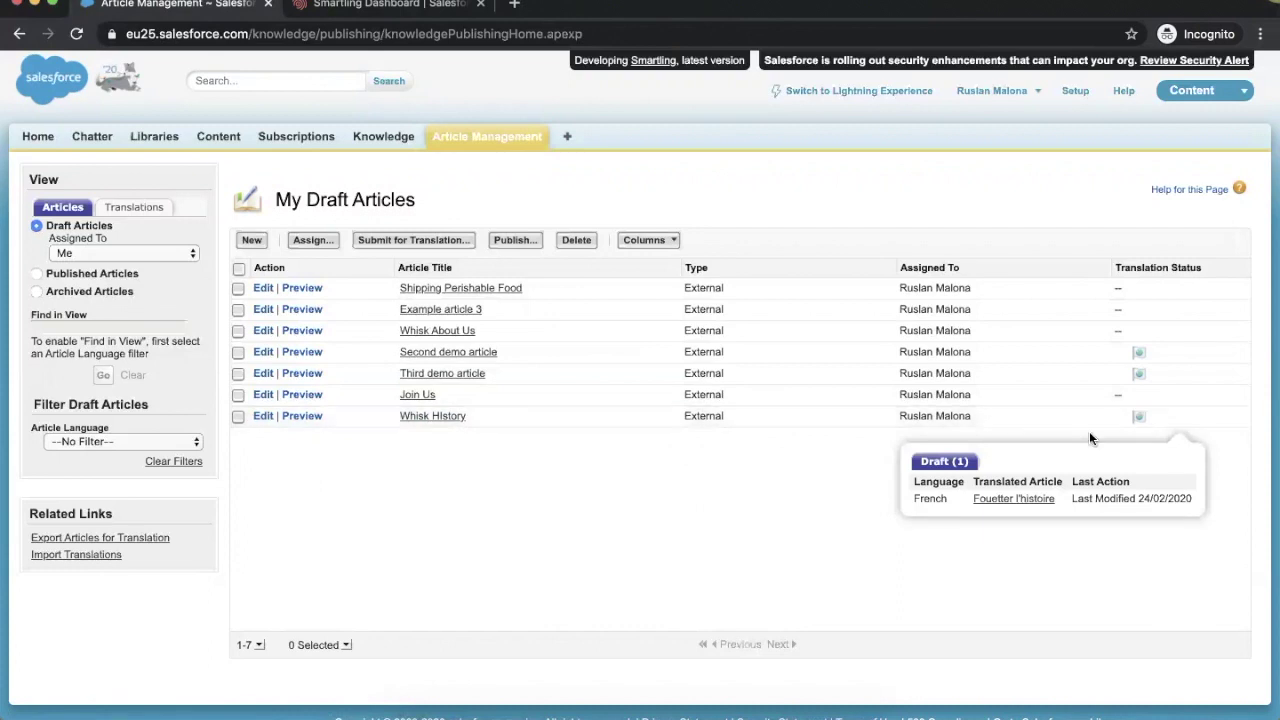
Open the French draft Fouetter l'histoire and read through it beside the English Whisk History.
{"action": "left_click", "coordinate": [1019, 498]}
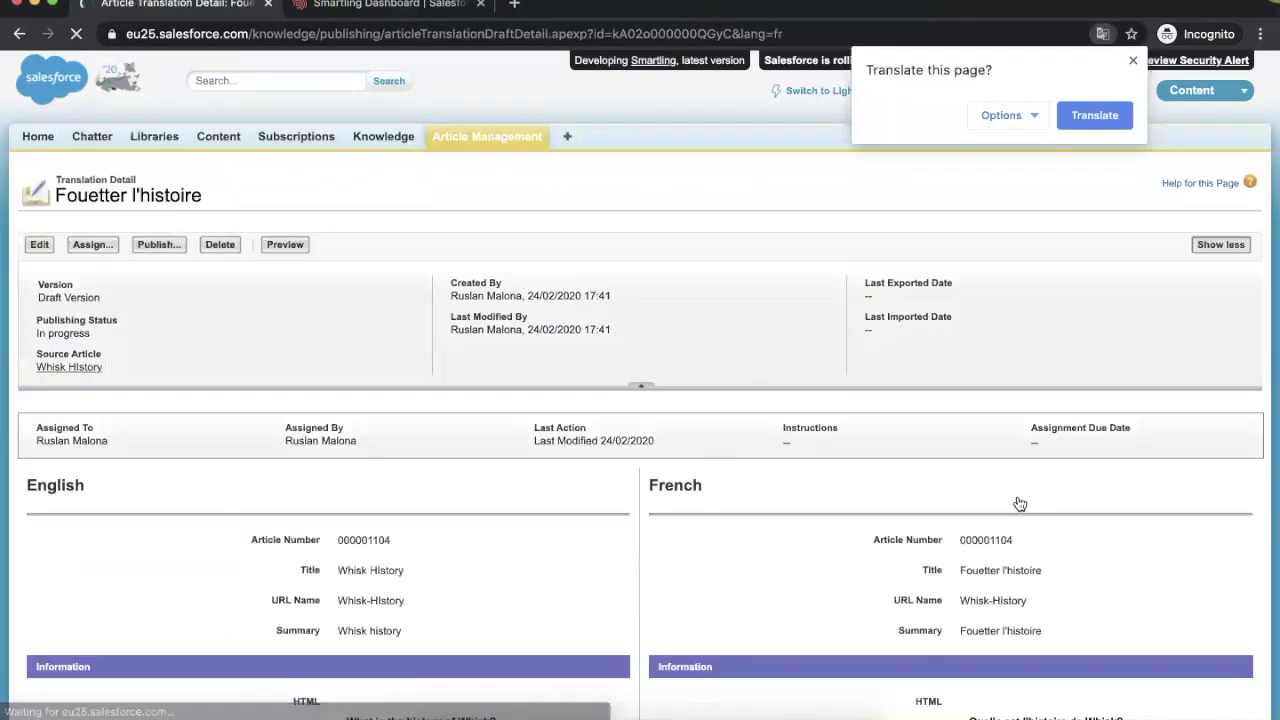
{"action": "scroll", "coordinate": [646, 462], "scroll_direction": "down", "scroll_amount": 3}
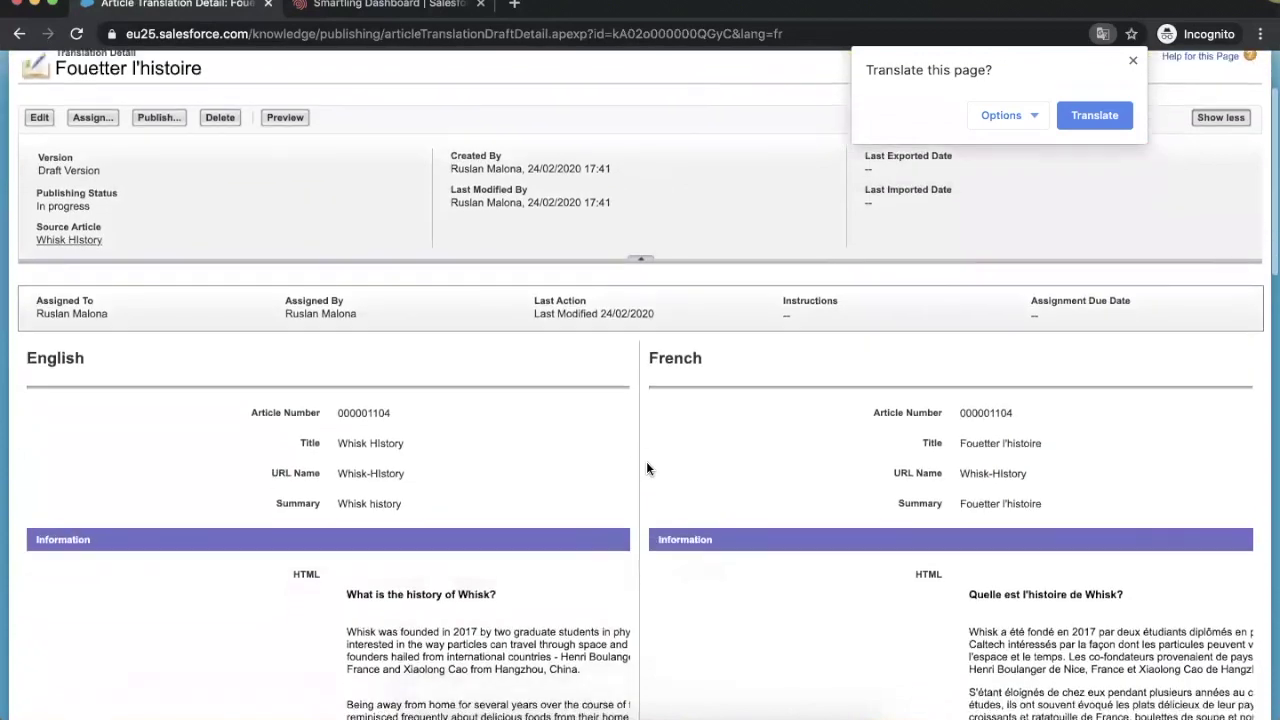
{"action": "scroll", "coordinate": [646, 463], "scroll_direction": "down", "scroll_amount": 3}
{"action": "scroll", "coordinate": [646, 468], "scroll_direction": "down", "scroll_amount": 2}
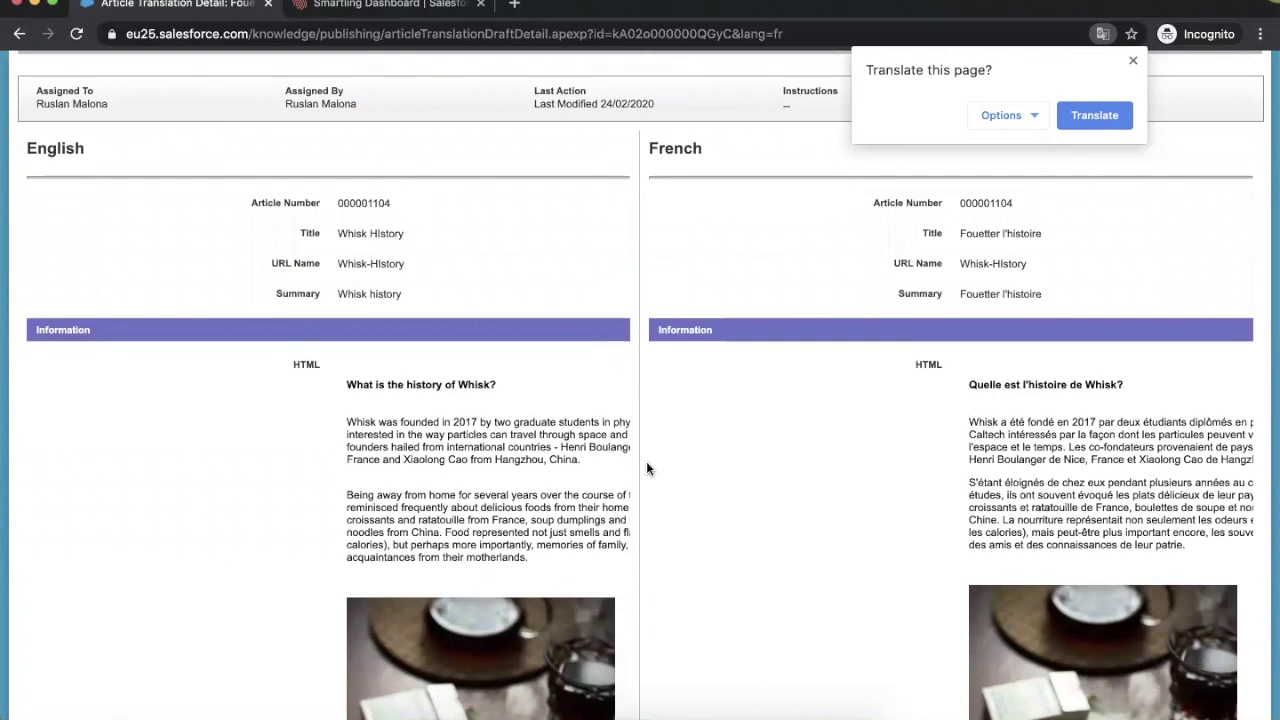
{"action": "scroll", "coordinate": [646, 468], "scroll_direction": "down", "scroll_amount": 3}
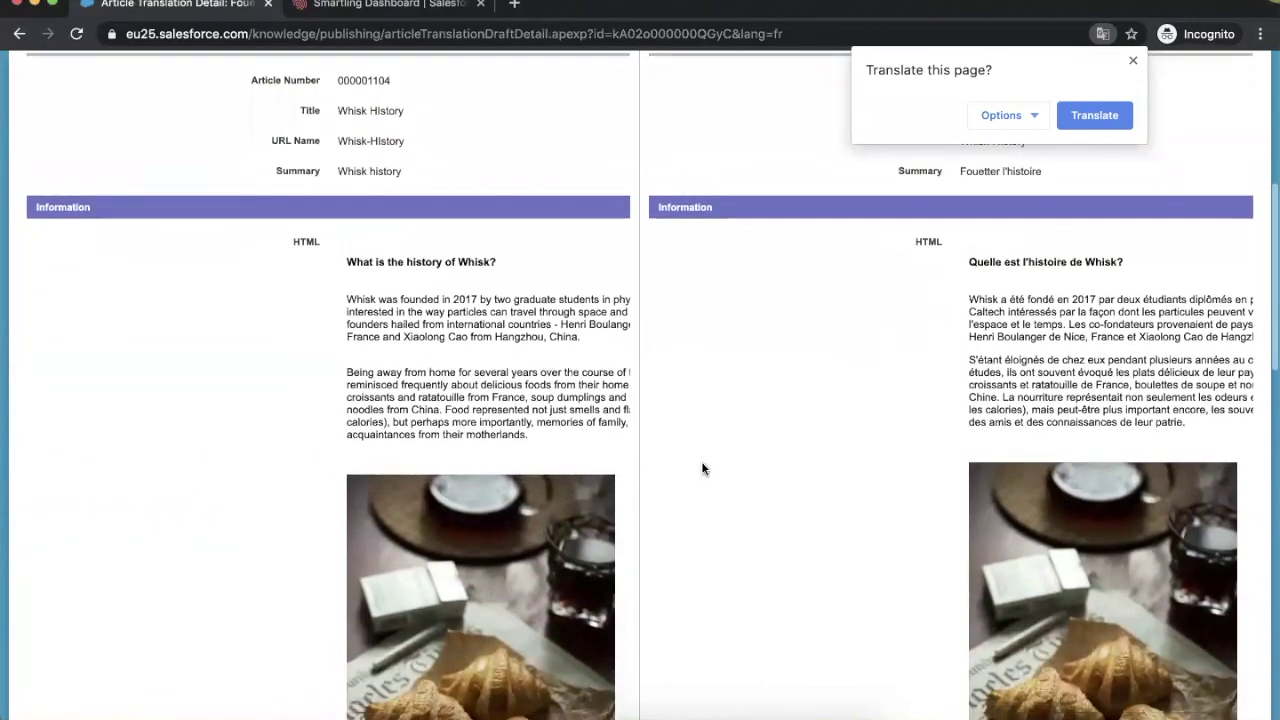
{"action": "scroll", "coordinate": [755, 474], "scroll_direction": "down", "scroll_amount": 2}
{"action": "scroll", "coordinate": [755, 474], "scroll_direction": "down", "scroll_amount": 2}
{"action": "scroll", "coordinate": [755, 474], "scroll_direction": "down", "scroll_amount": 2}
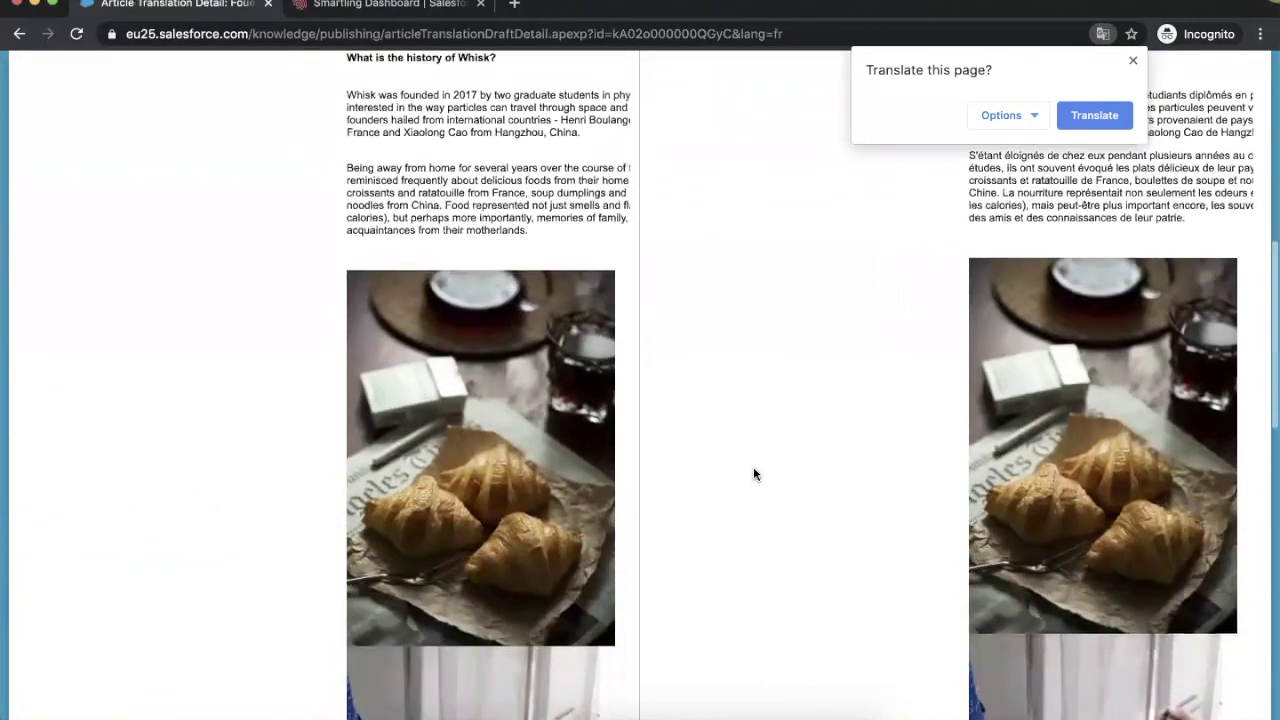
{"action": "scroll", "coordinate": [755, 474], "scroll_direction": "down", "scroll_amount": 2}
{"action": "scroll", "coordinate": [755, 474], "scroll_direction": "down", "scroll_amount": 1}
{"action": "scroll", "coordinate": [755, 474], "scroll_direction": "down", "scroll_amount": 1}
{"action": "scroll", "coordinate": [755, 474], "scroll_direction": "down", "scroll_amount": 2}
{"action": "scroll", "coordinate": [753, 467], "scroll_direction": "down", "scroll_amount": 2}
{"action": "scroll", "coordinate": [753, 467], "scroll_direction": "down", "scroll_amount": 2}
{"action": "scroll", "coordinate": [753, 467], "scroll_direction": "down", "scroll_amount": 3}
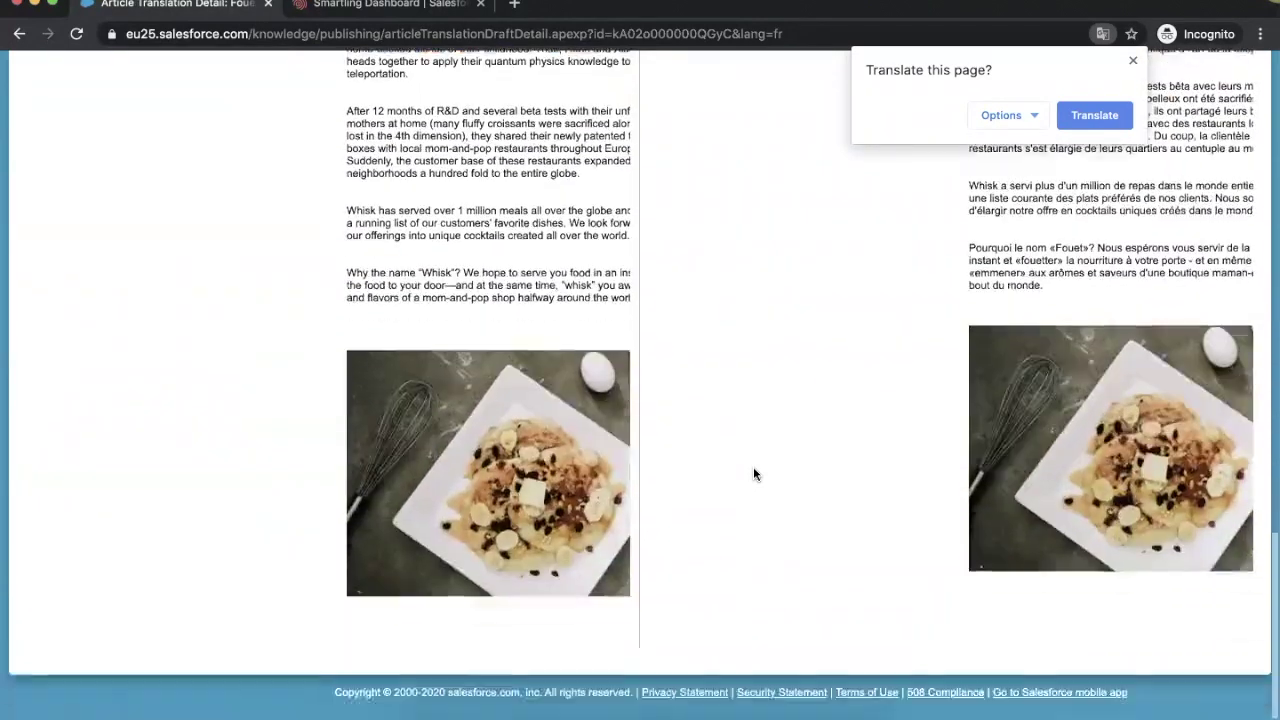
{"action": "scroll", "coordinate": [753, 467], "scroll_direction": "up", "scroll_amount": 5}
{"action": "scroll", "coordinate": [753, 467], "scroll_direction": "up", "scroll_amount": 3}
{"action": "scroll", "coordinate": [753, 467], "scroll_direction": "up", "scroll_amount": 2}
{"action": "scroll", "coordinate": [753, 474], "scroll_direction": "up", "scroll_amount": 3}
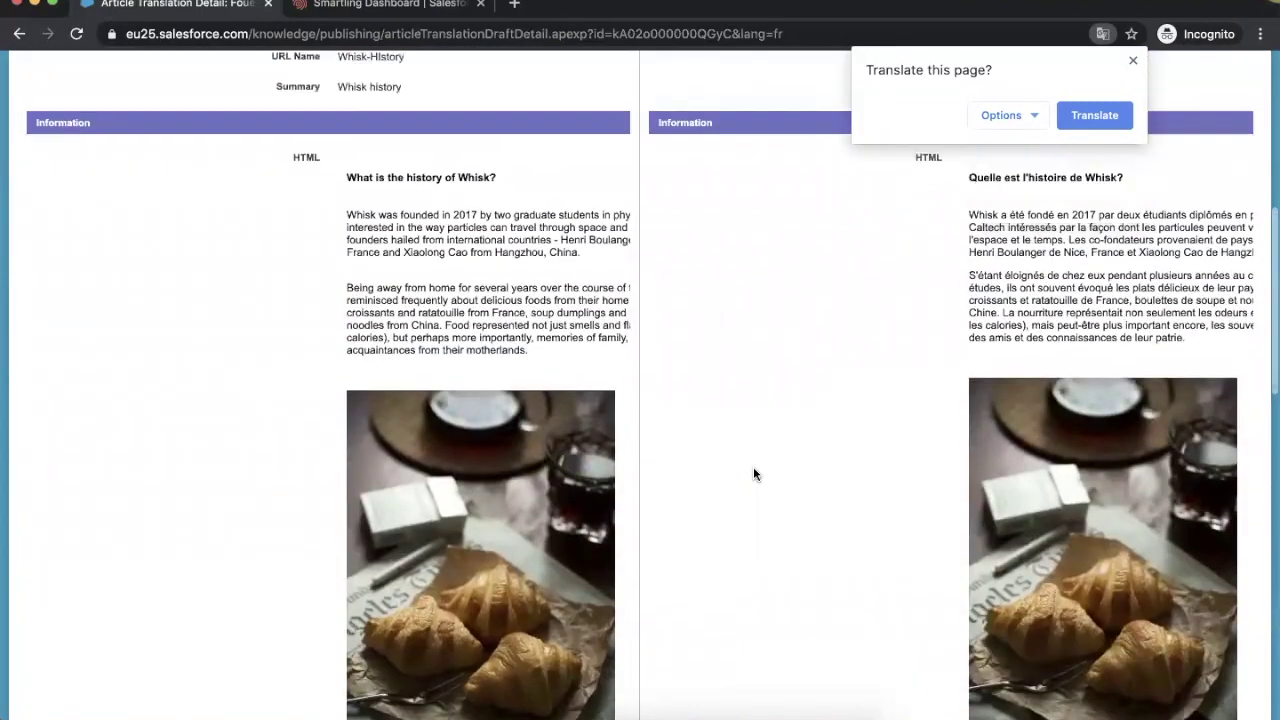
{"action": "scroll", "coordinate": [753, 474], "scroll_direction": "up", "scroll_amount": 2}
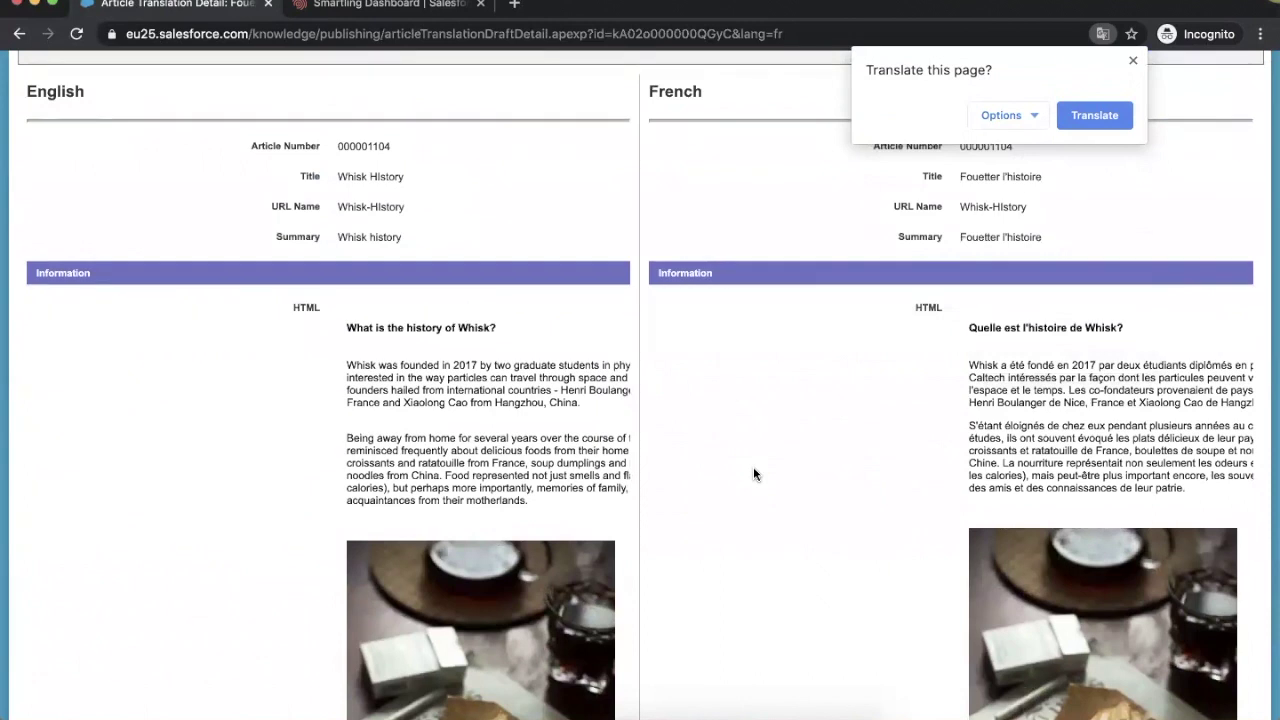